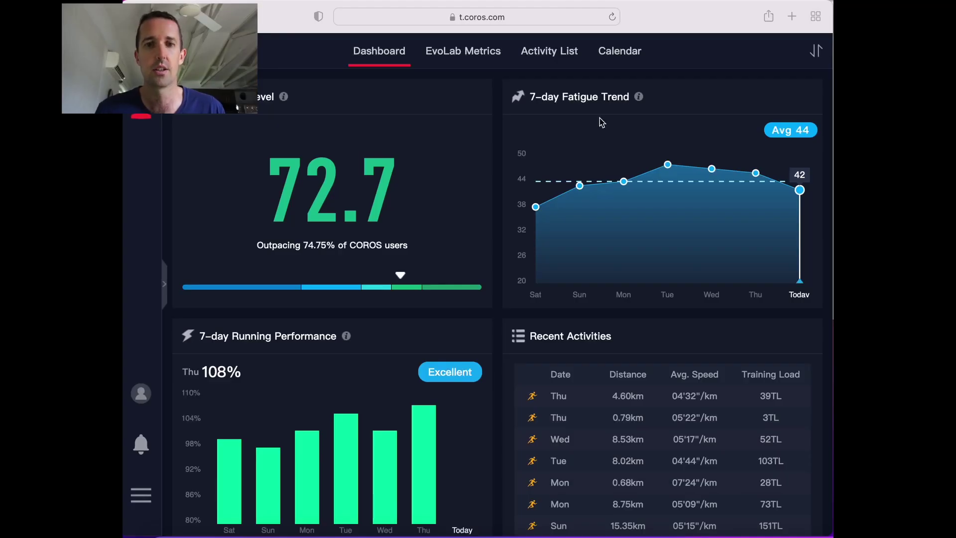
pyautogui.click(616, 55)
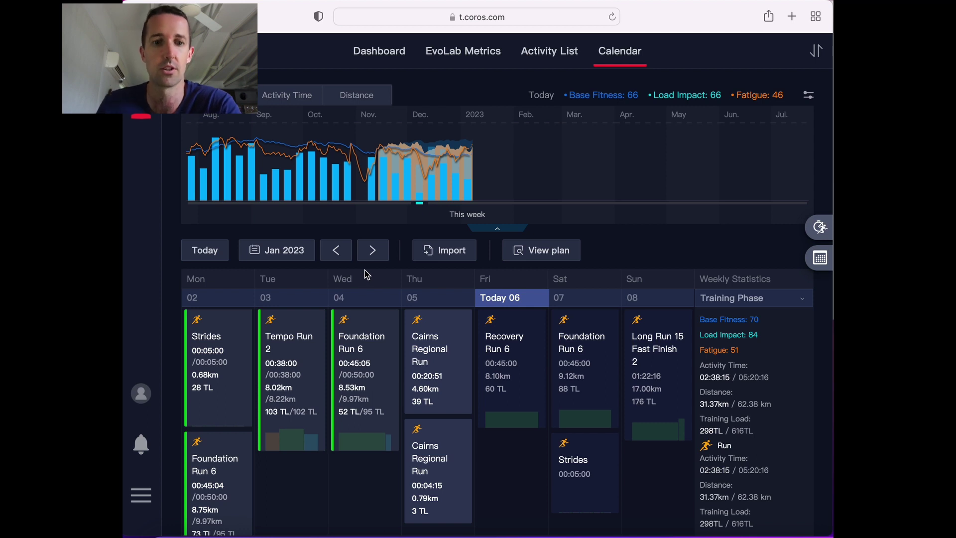
pyautogui.scroll(-2, 446, 455)
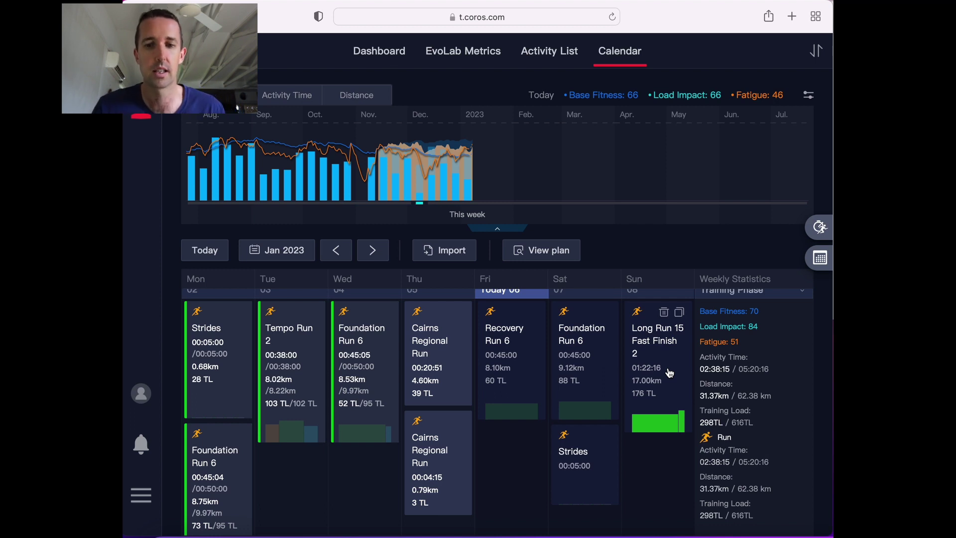
pyautogui.scroll(1, 670, 372)
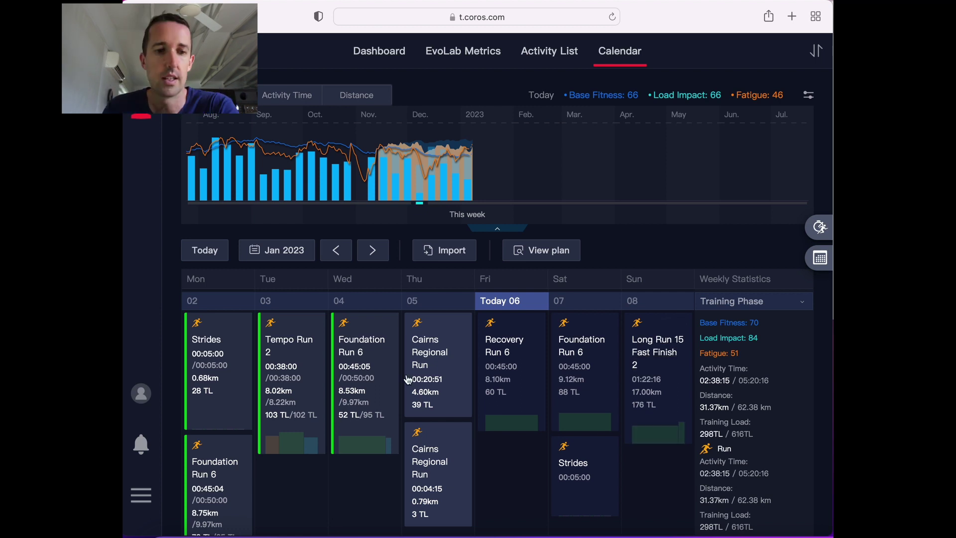
pyautogui.scroll(-1, 338, 488)
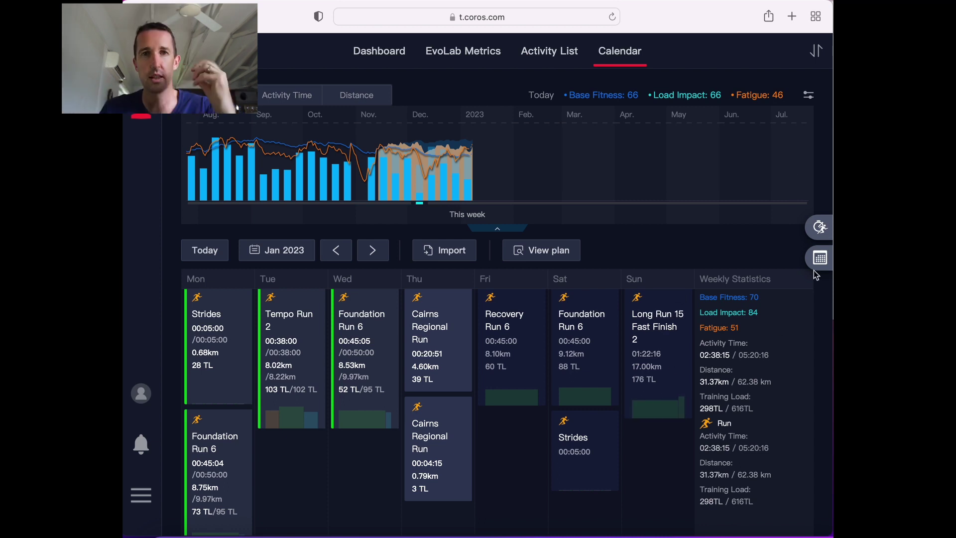
# Step: Scroll to next week's empty 09–15 calendar and open the saved workouts library beside it
pyautogui.scroll(-5, 737, 391)
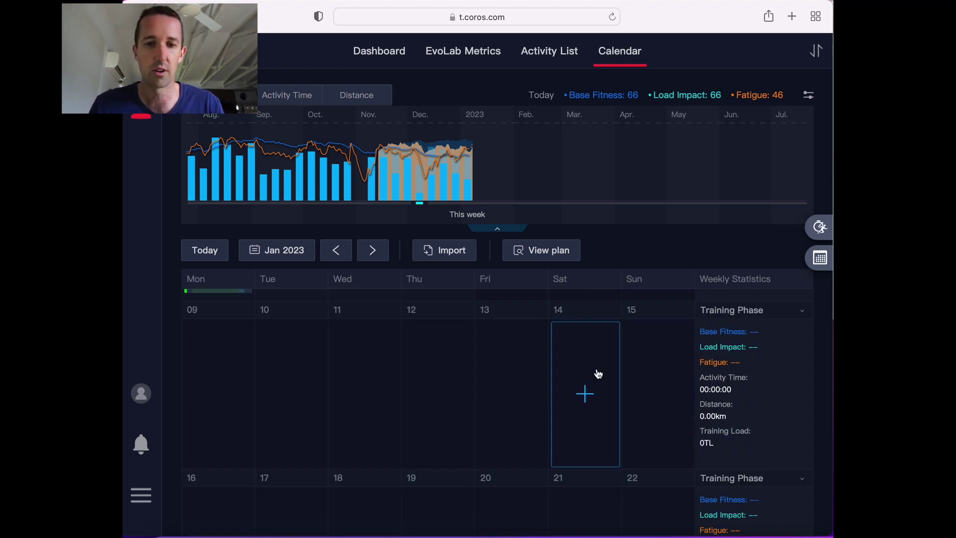
pyautogui.click(826, 230)
pyautogui.click(761, 92)
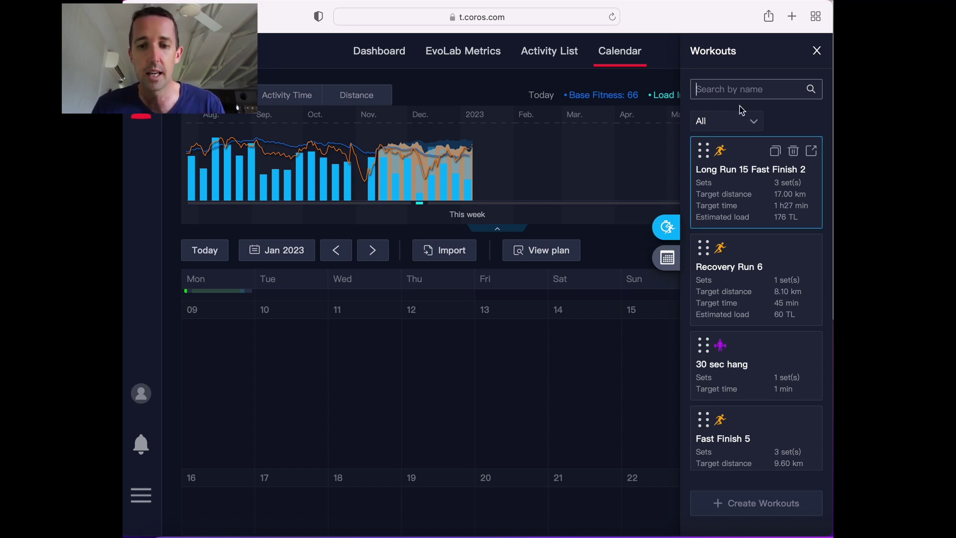
pyautogui.scroll(-2, 751, 309)
pyautogui.scroll(2, 752, 309)
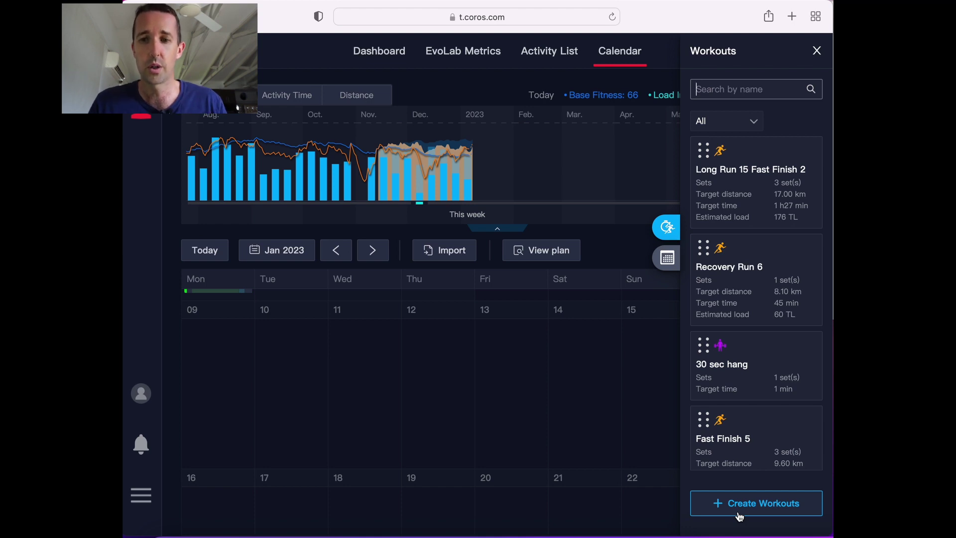
# Step: Create a new workout named 'Long Run 18 Fast Finish 2' and delete its warm-up step
pyautogui.click(740, 504)
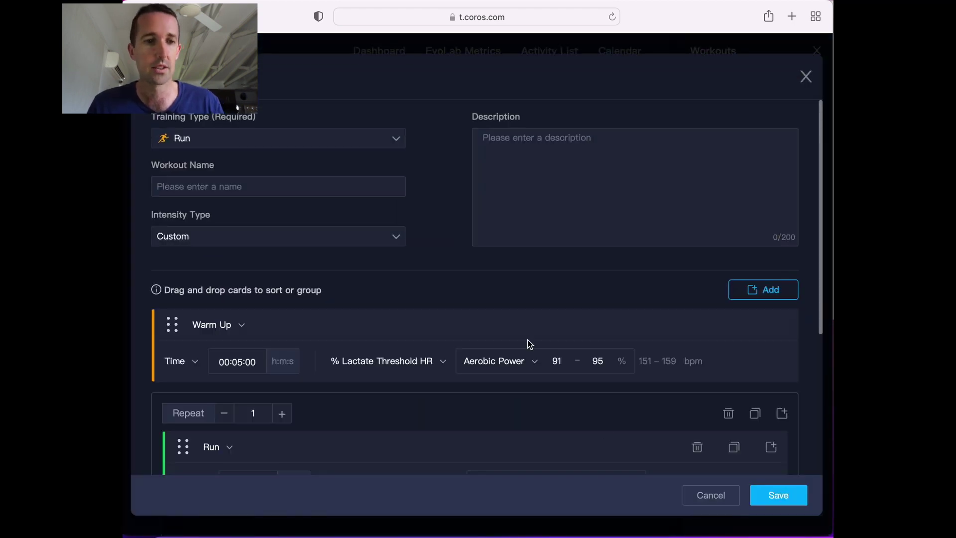
pyautogui.click(269, 185)
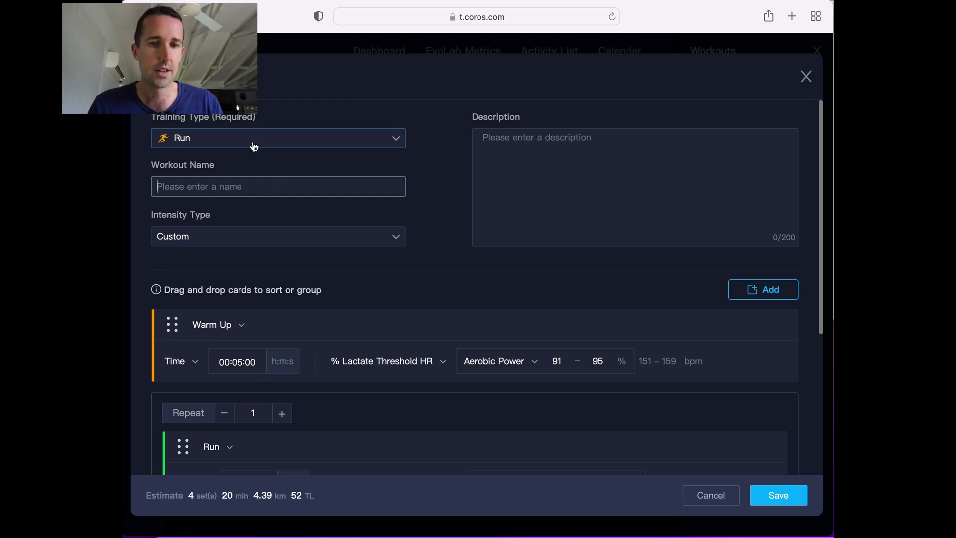
pyautogui.write('Long Run 18 Fast Finish 2')
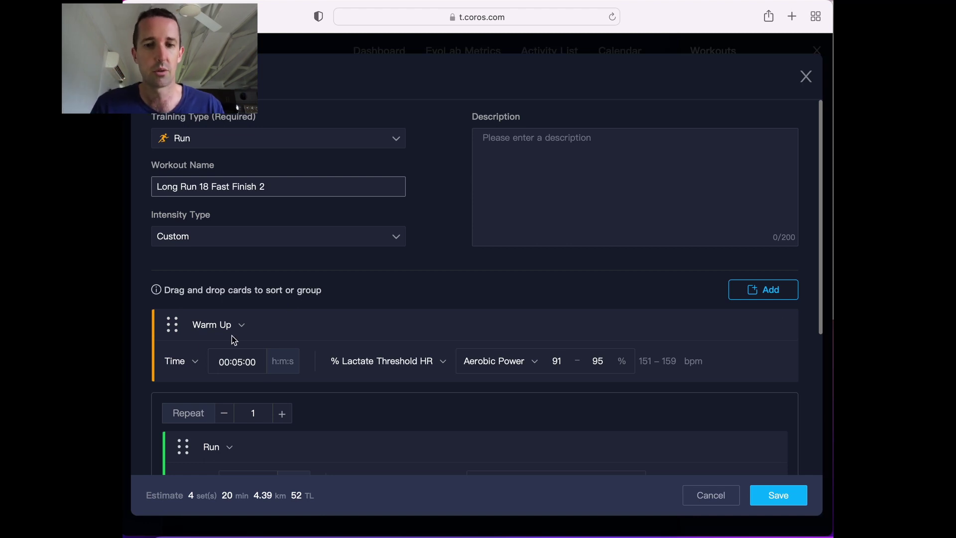
pyautogui.click(707, 326)
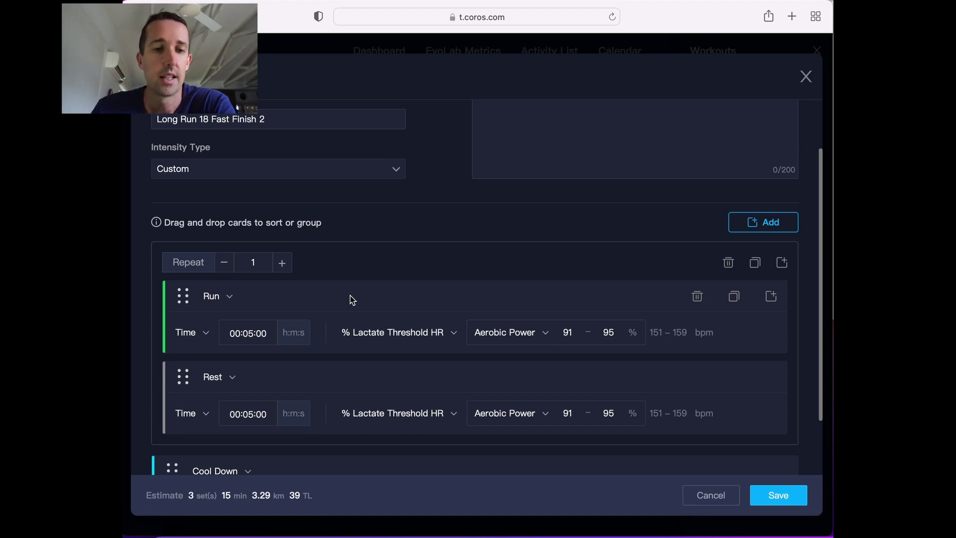
# Step: Change the run step from a timed interval to an 18 km distance
pyautogui.click(189, 336)
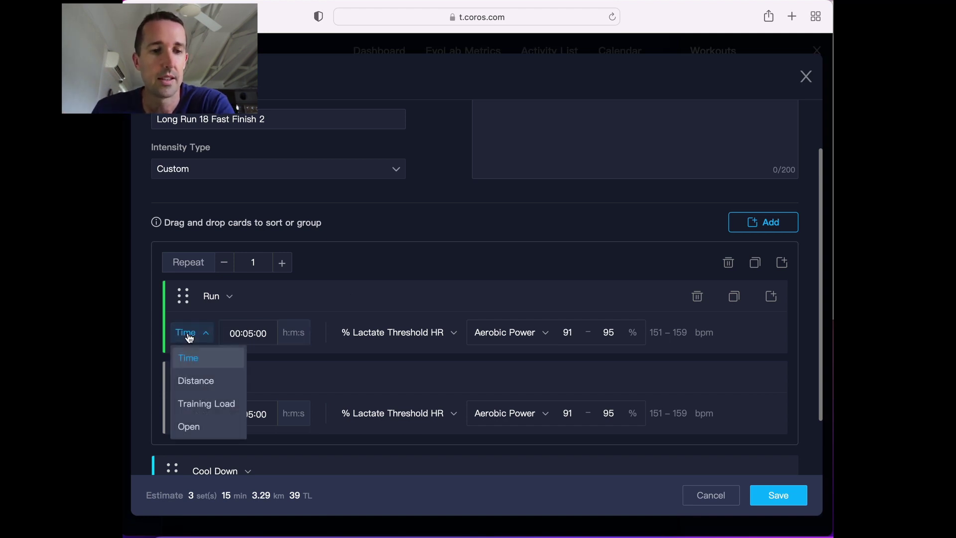
pyautogui.click(209, 382)
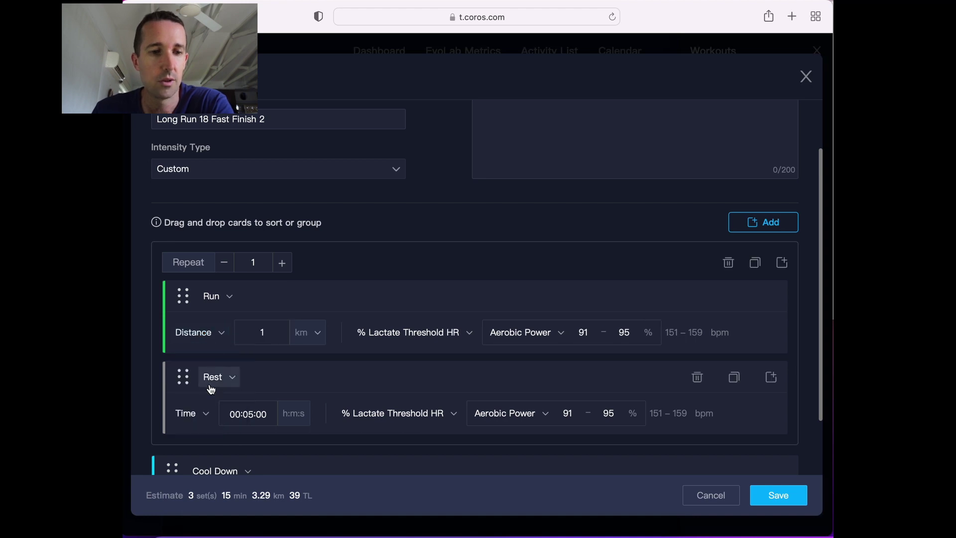
pyautogui.click(209, 332)
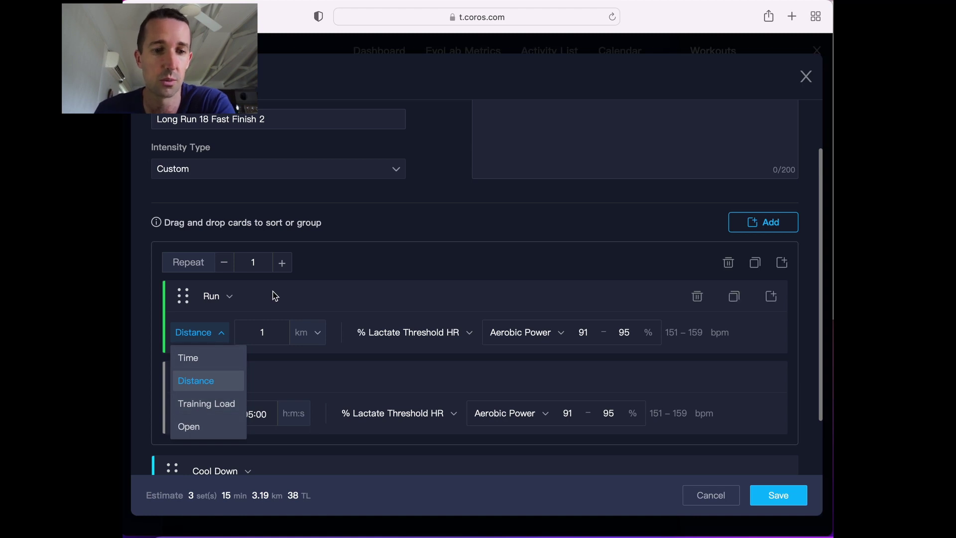
pyautogui.click(219, 383)
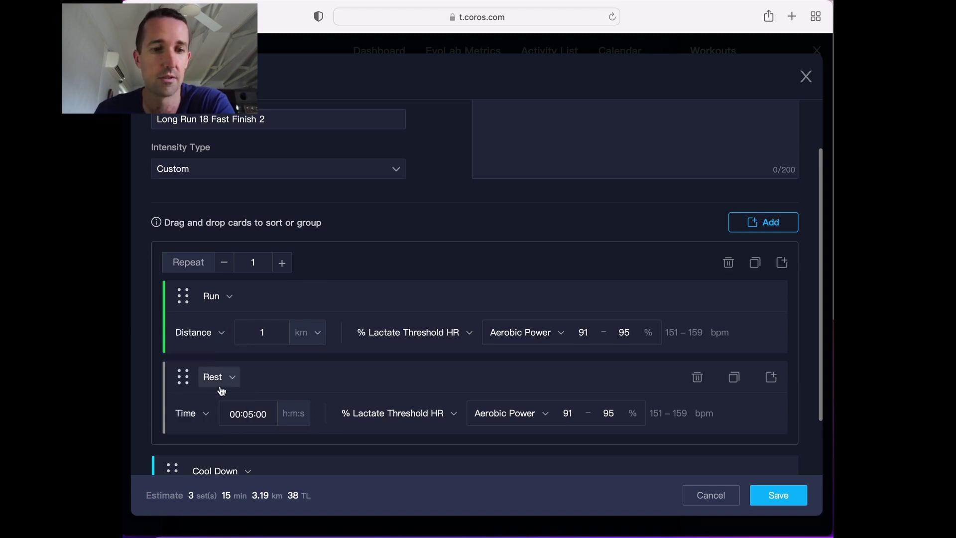
pyautogui.click(278, 331)
pyautogui.write('8')
pyautogui.click(398, 247)
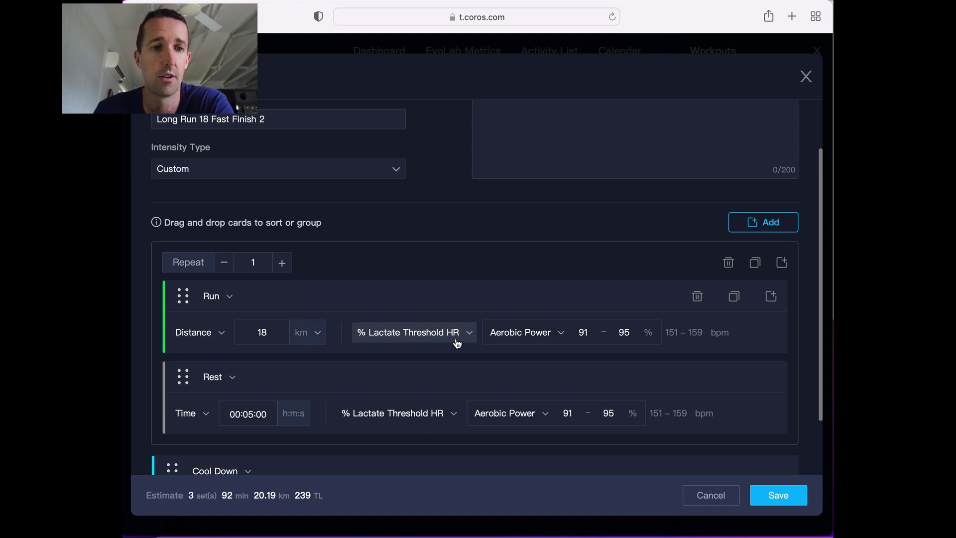
pyautogui.click(336, 172)
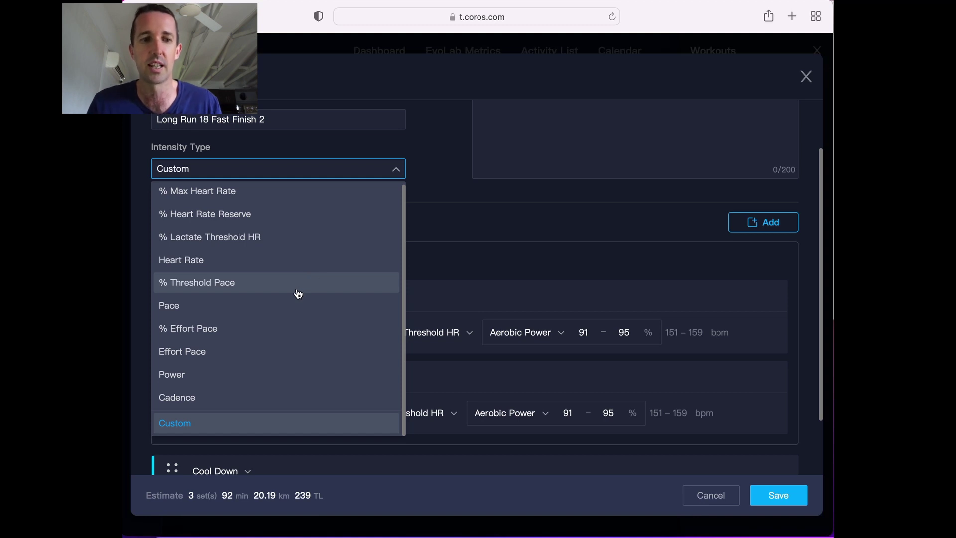
# Step: Use % Threshold Pace intensity and target Aerobic Endurance (77–87%) for the 18 km run
pyautogui.click(299, 289)
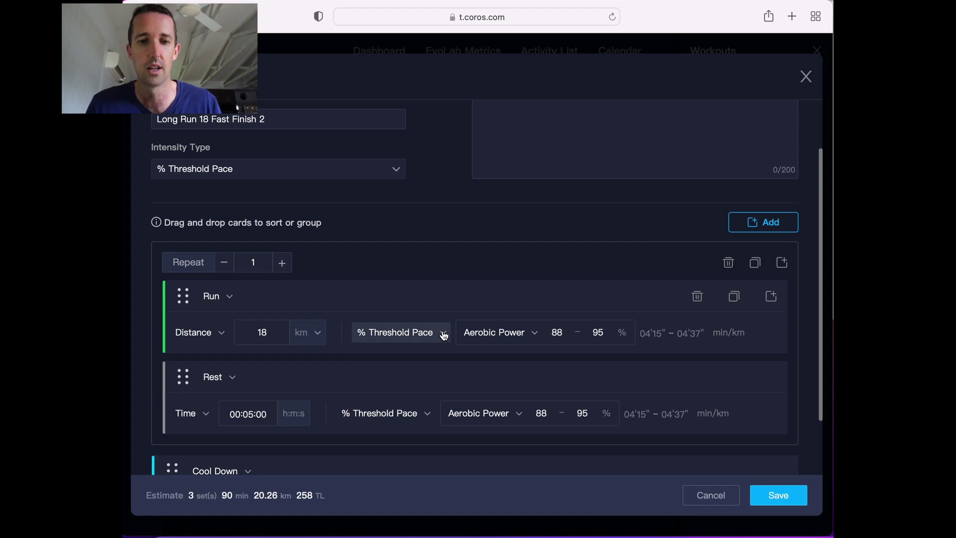
pyautogui.click(537, 335)
pyautogui.click(526, 357)
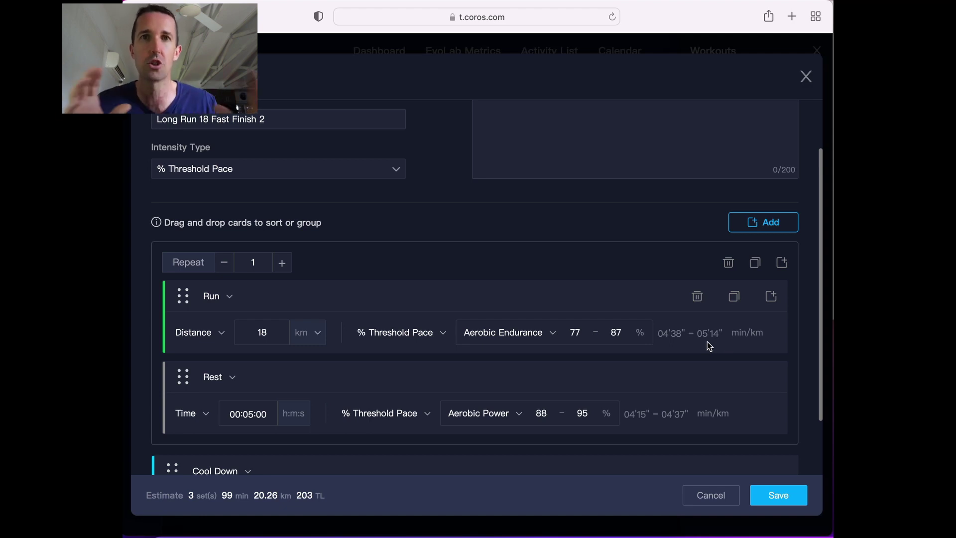
# Step: Turn the rest step into a 2 km run targeting Threshold 96–100%
pyautogui.click(223, 379)
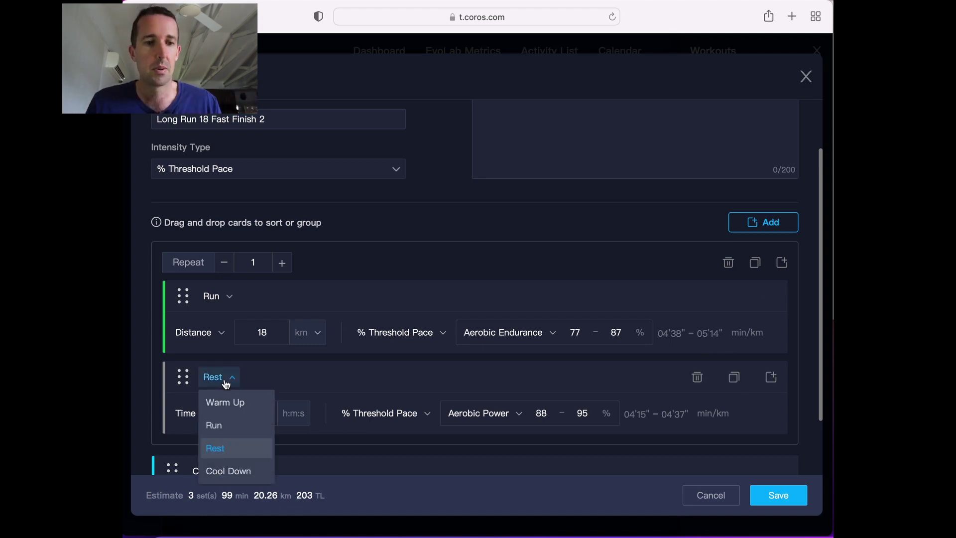
pyautogui.click(230, 428)
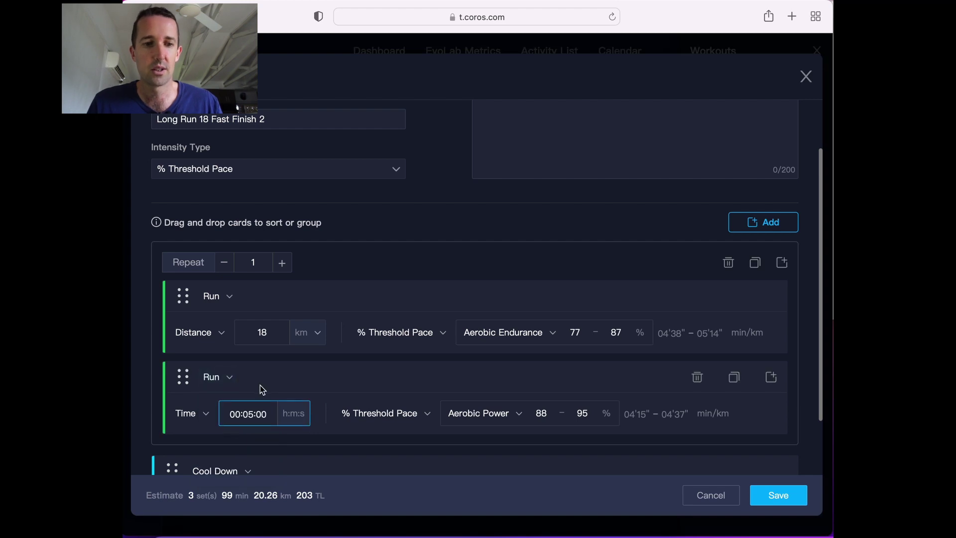
pyautogui.click(230, 381)
pyautogui.click(215, 424)
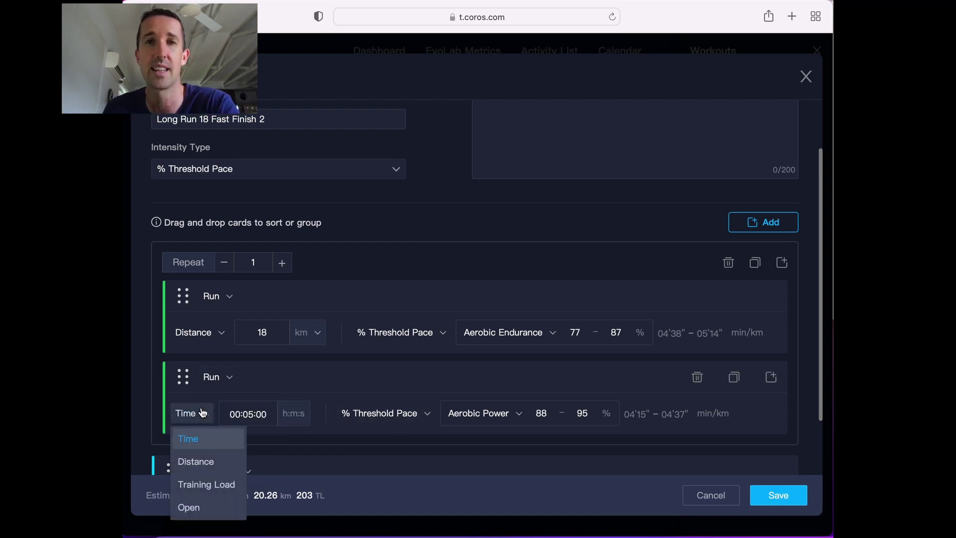
pyautogui.click(209, 466)
pyautogui.click(280, 417)
pyautogui.press('BackSpace')
pyautogui.write('2')
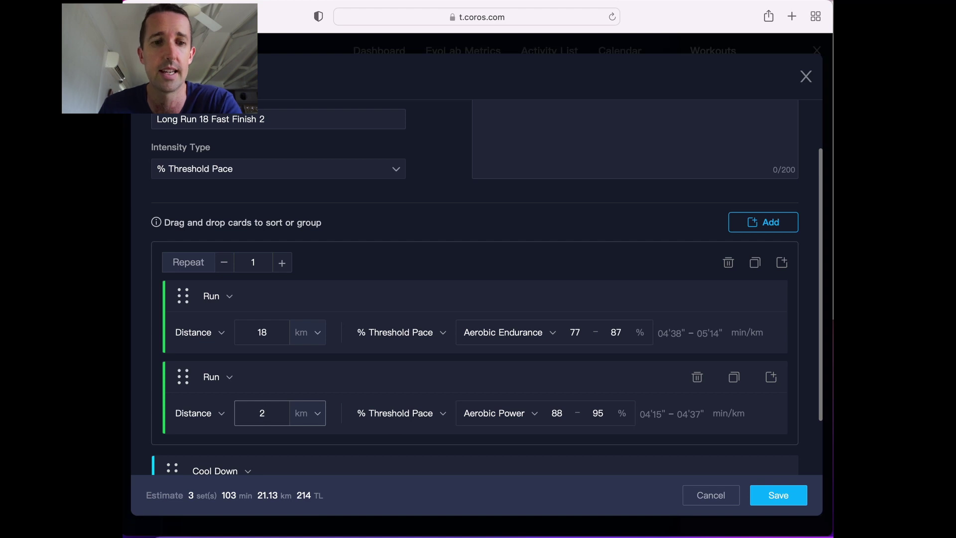
pyautogui.click(519, 414)
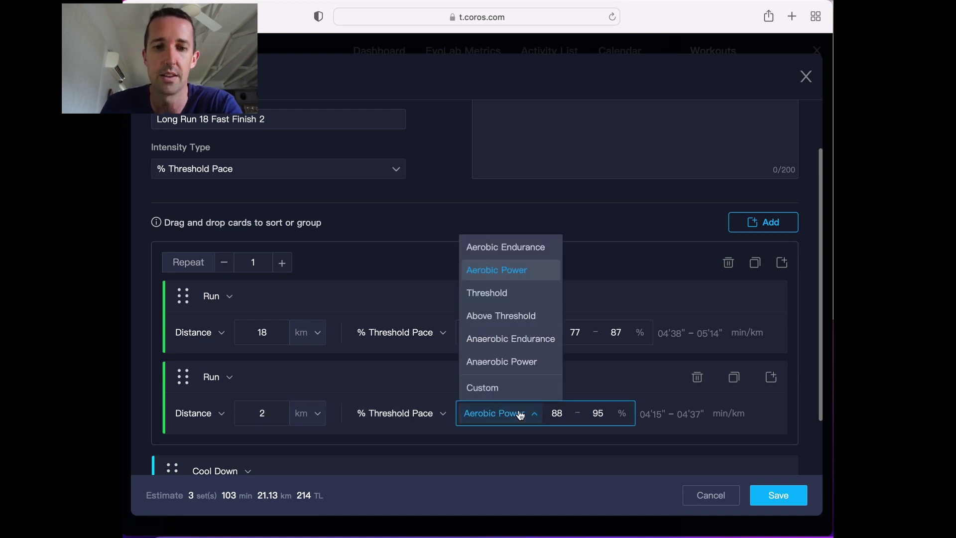
pyautogui.click(528, 299)
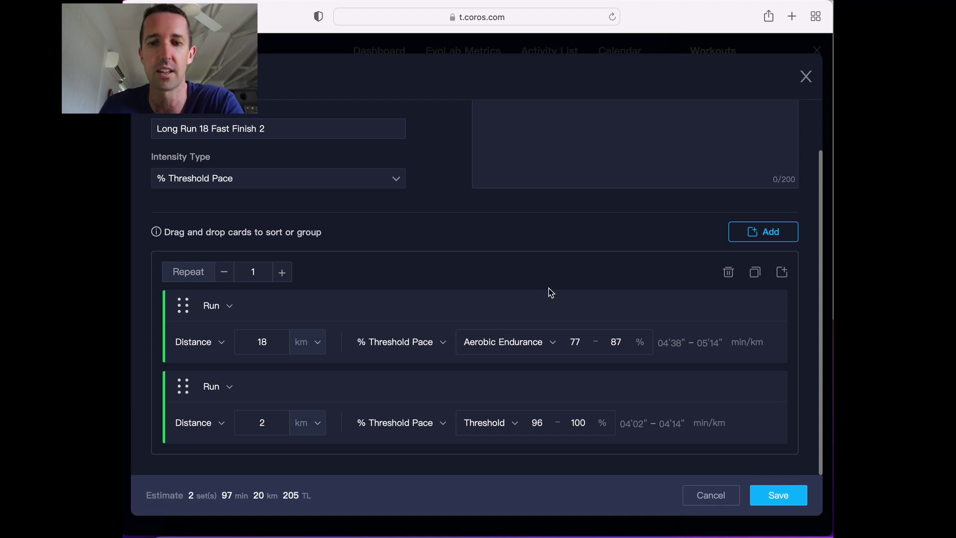
# Step: Save Long Run 18 Fast Finish 2 and schedule it on Sunday 15
pyautogui.click(774, 497)
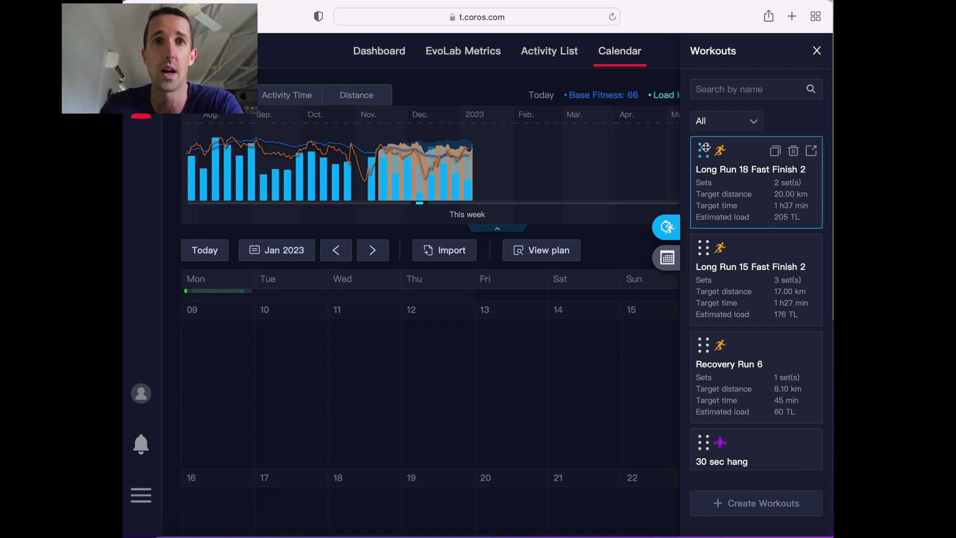
pyautogui.moveTo(706, 147); pyautogui.dragTo(643, 362)
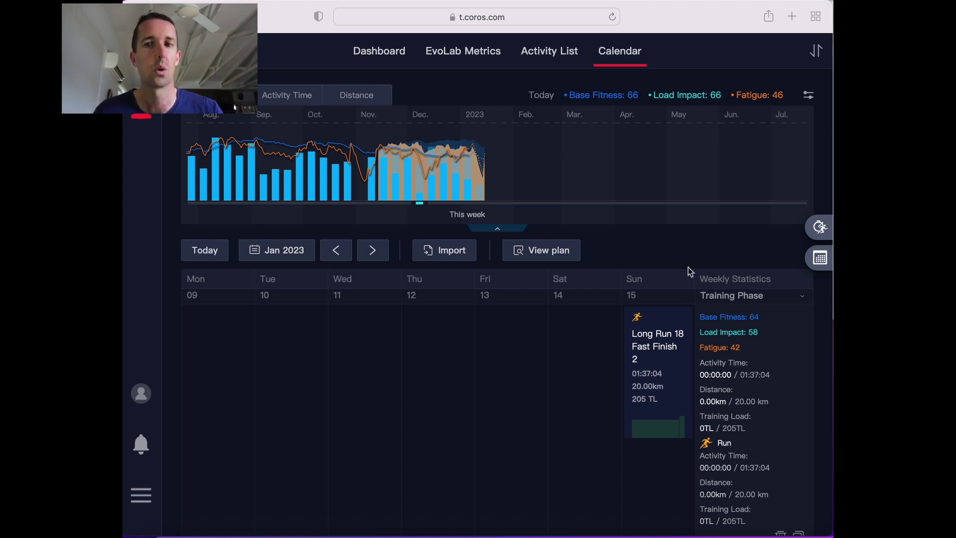
# Step: Search the workouts library for 'tmerc' and place the TMERC workout on Thursday 12
pyautogui.click(818, 227)
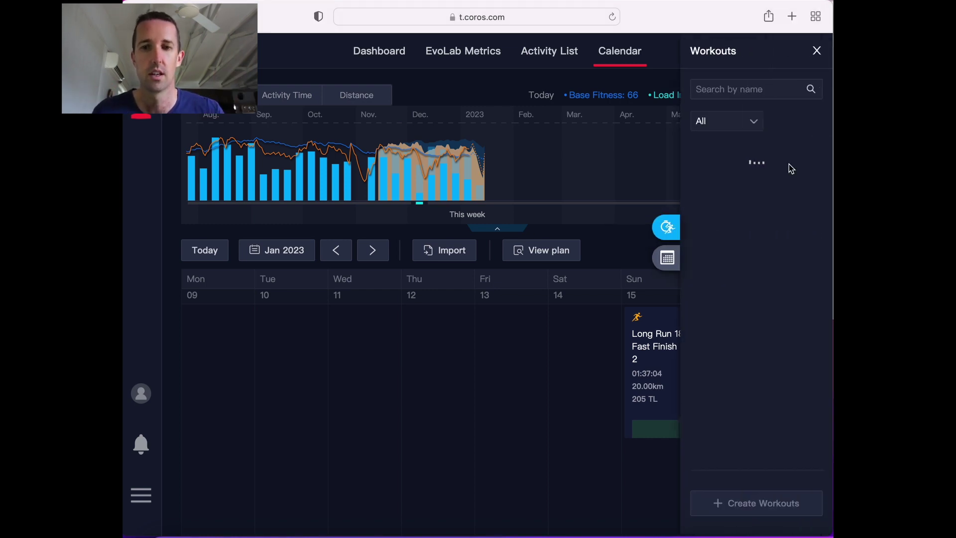
pyautogui.click(742, 89)
pyautogui.write('tmerc')
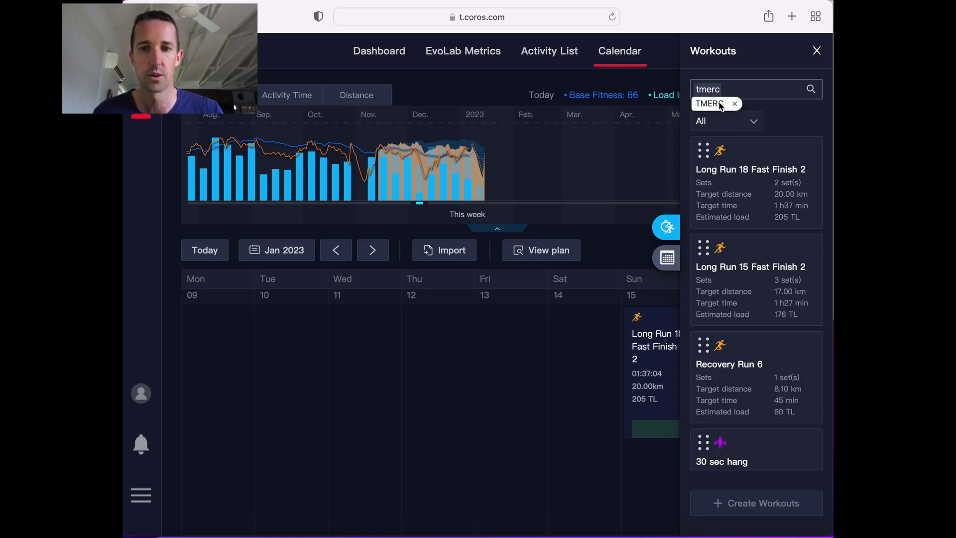
pyautogui.click(721, 103)
pyautogui.moveTo(747, 188)
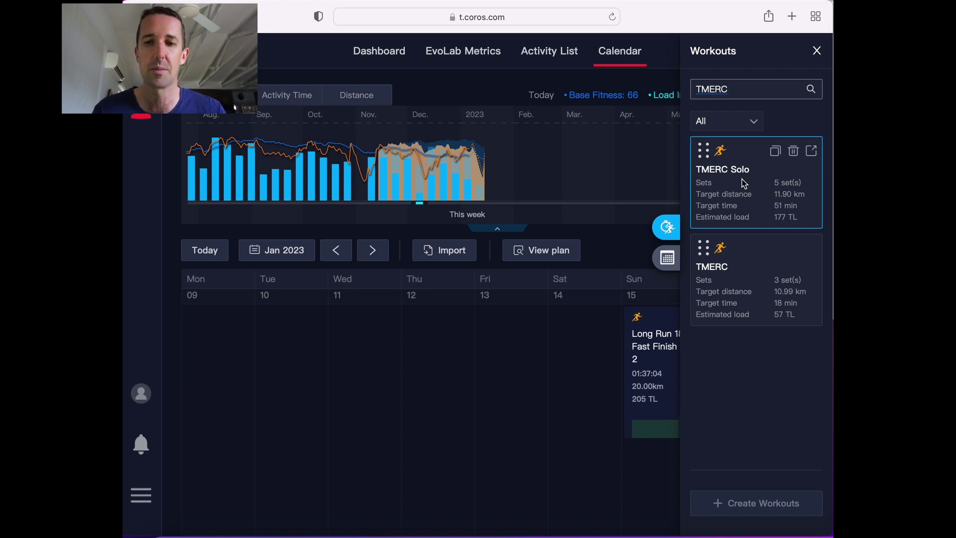
pyautogui.moveTo(726, 284)
pyautogui.moveTo(706, 250); pyautogui.dragTo(429, 350)
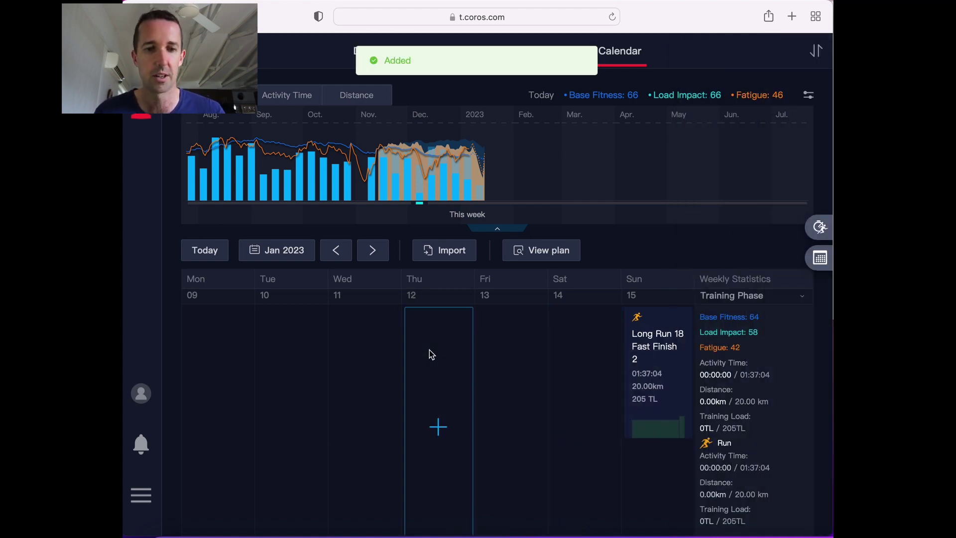
# Step: Review the TMERC steps and save it, giving 00:17:24, 11.01 km, 56 TL on Thursday 12
pyautogui.click(421, 336)
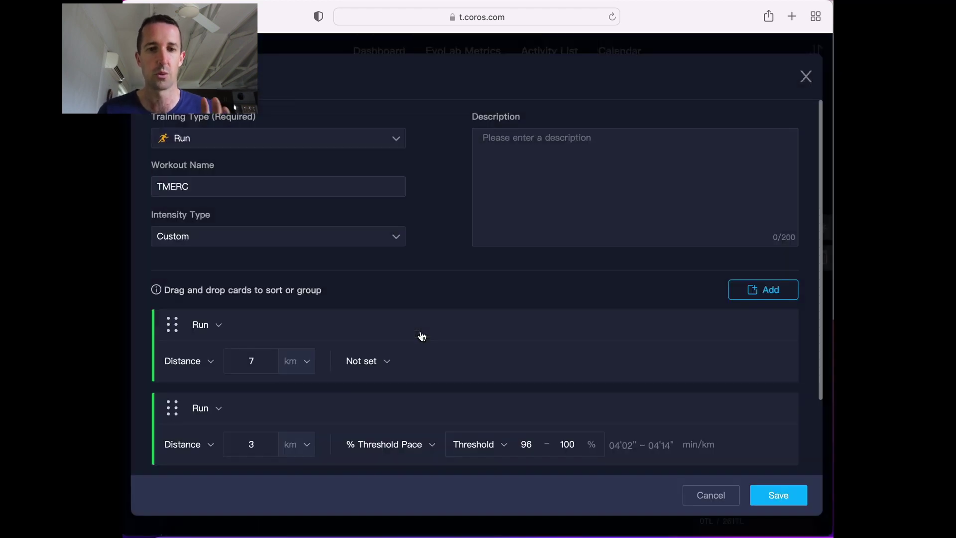
pyautogui.scroll(-3, 421, 336)
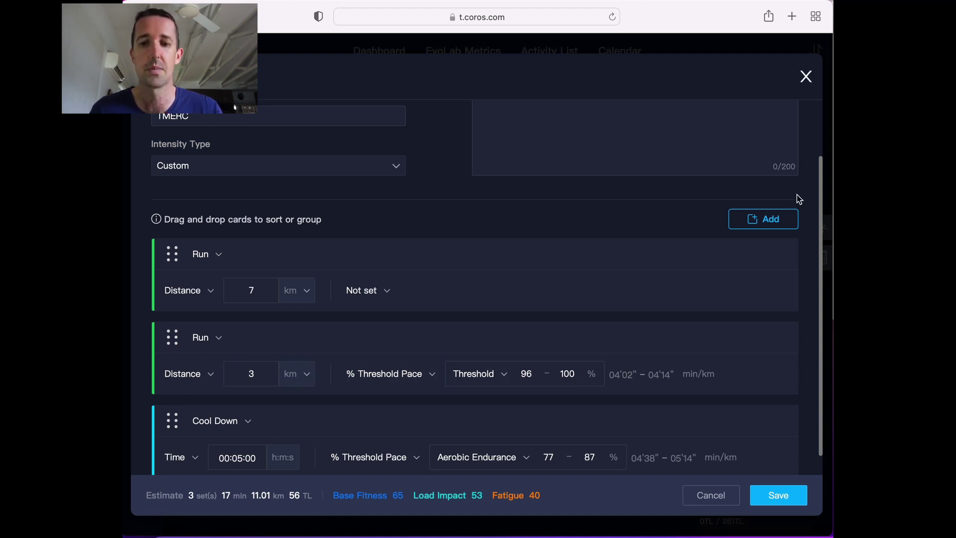
pyautogui.click(779, 500)
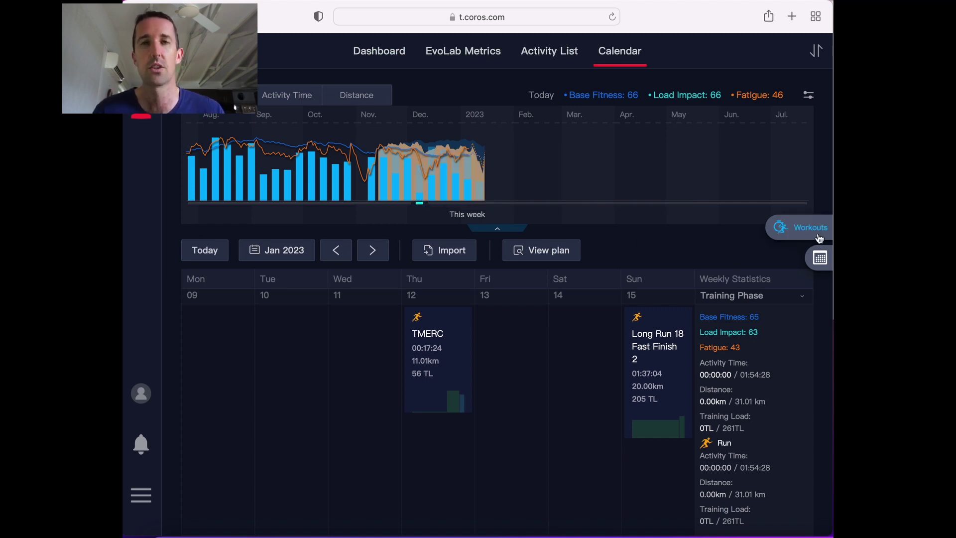
# Step: Check the TMERC steps, cancel without changes, and reopen the saved workouts library
pyautogui.click(424, 334)
pyautogui.scroll(-3, 425, 334)
pyautogui.scroll(3, 423, 335)
pyautogui.click(712, 495)
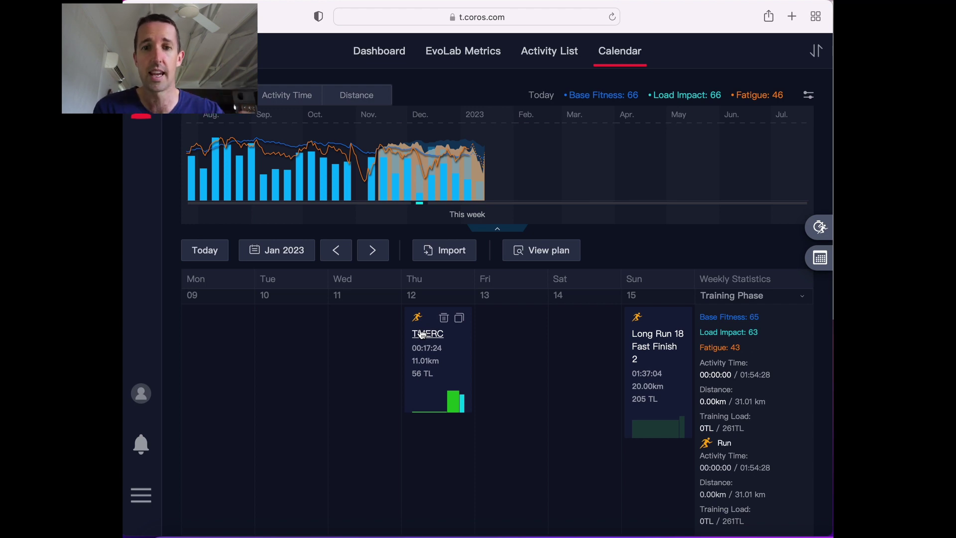
pyautogui.click(819, 227)
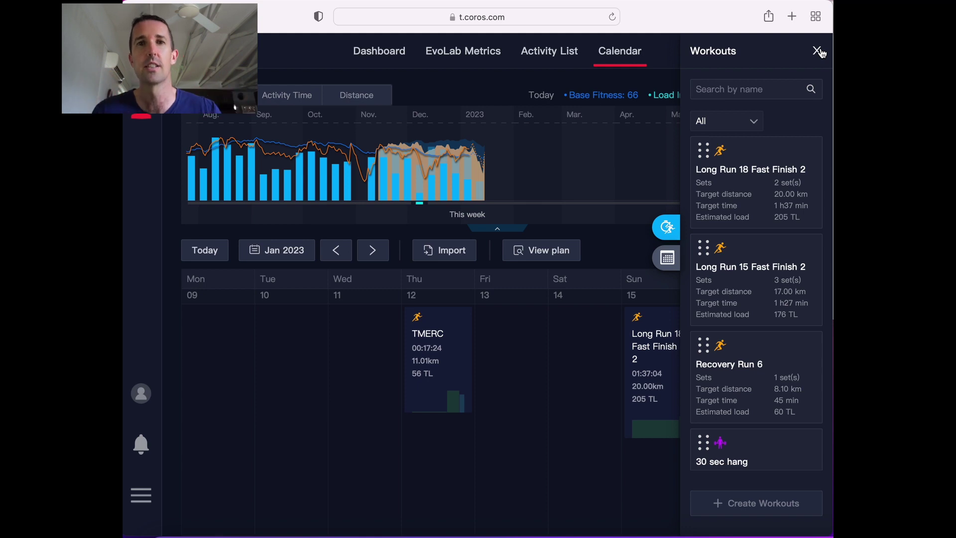
# Step: Search 'tempo' and open Tempo Run 3 to remove its extra cool-down step
pyautogui.write('tempo')
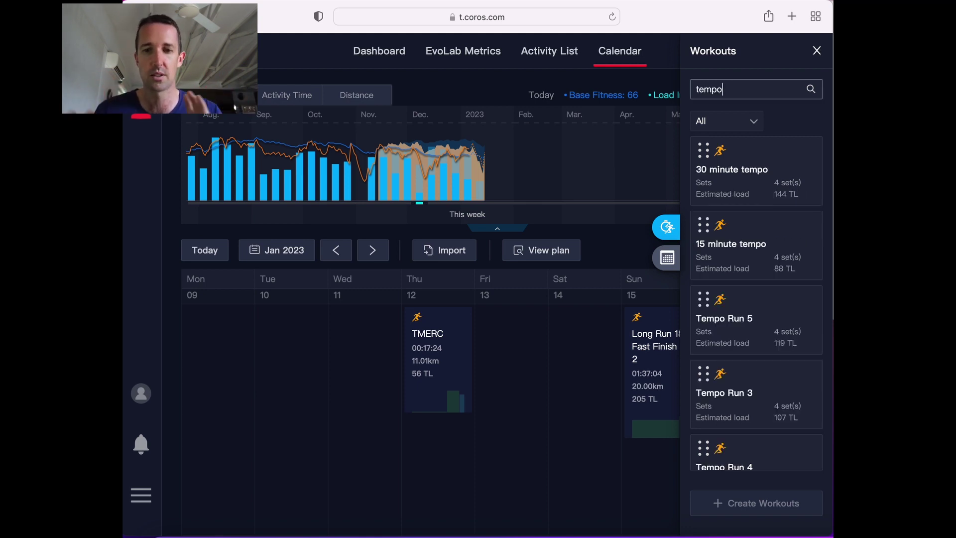
pyautogui.scroll(-3, 775, 344)
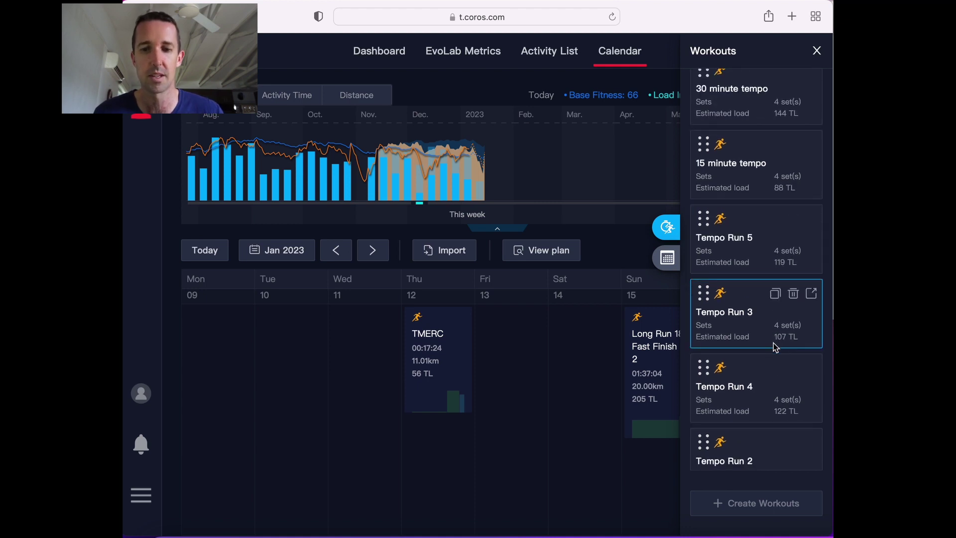
pyautogui.scroll(-5, 737, 185)
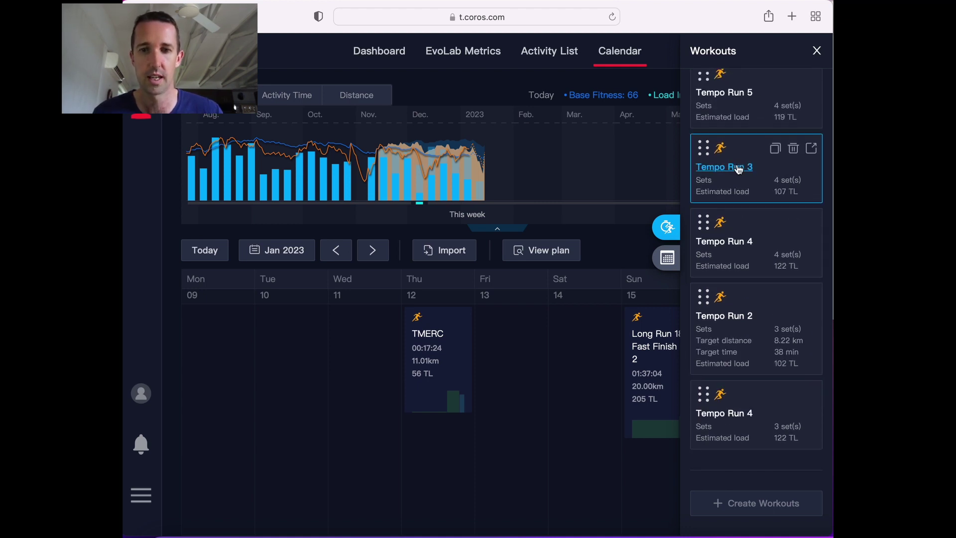
pyautogui.click(738, 170)
pyautogui.scroll(-3, 309, 337)
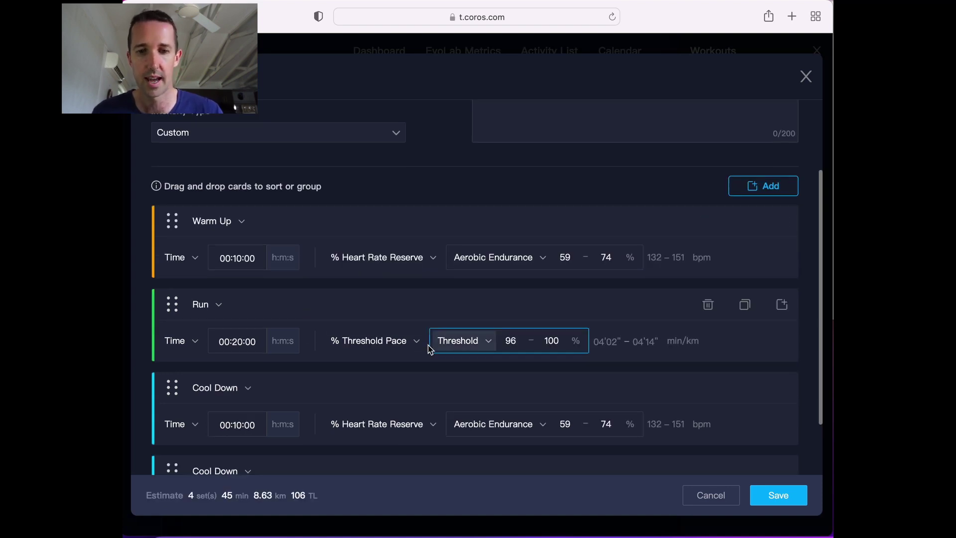
pyautogui.scroll(-2, 386, 346)
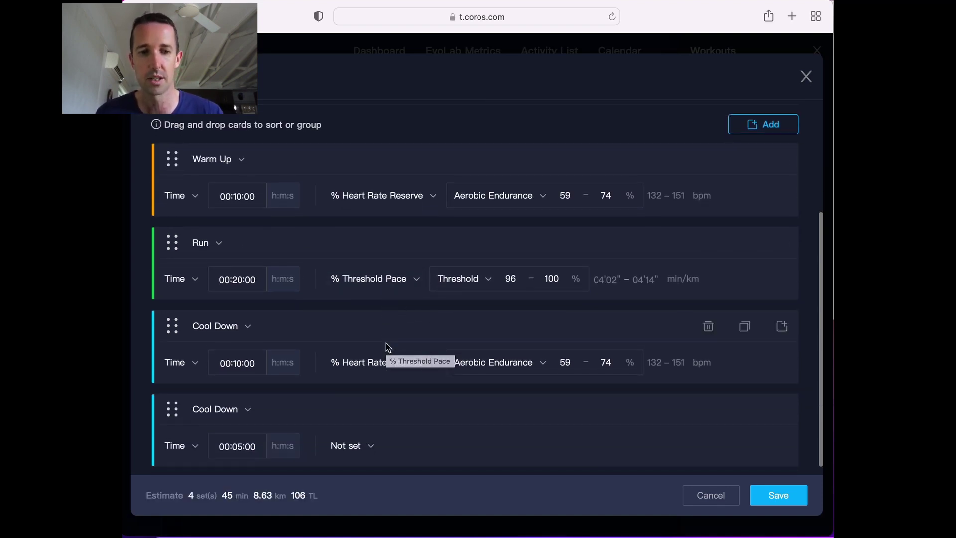
# Step: Save Tempo Run 3, schedule it on Tuesday 10, and put Foundation Run 6 on Monday 09
pyautogui.click(784, 501)
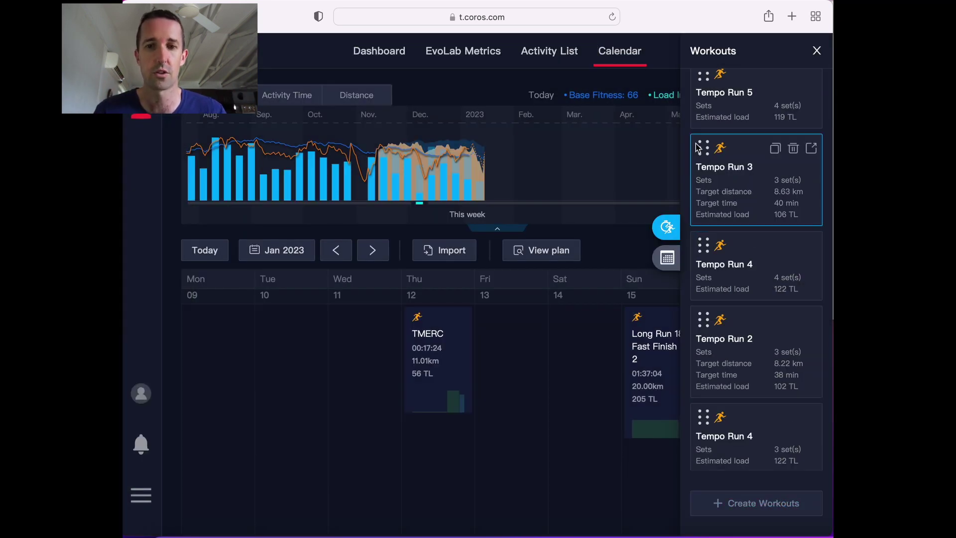
pyautogui.moveTo(697, 155); pyautogui.dragTo(264, 339)
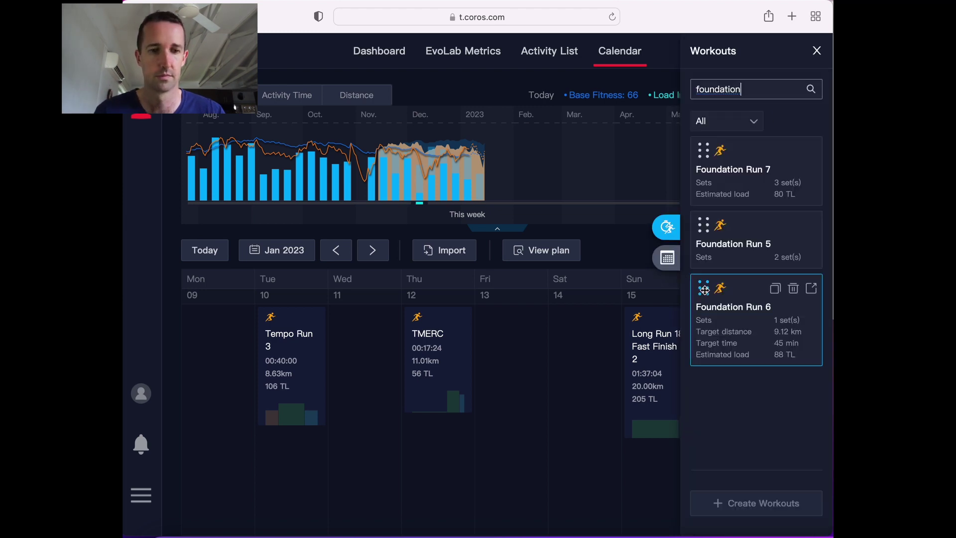
pyautogui.moveTo(703, 290); pyautogui.dragTo(211, 343)
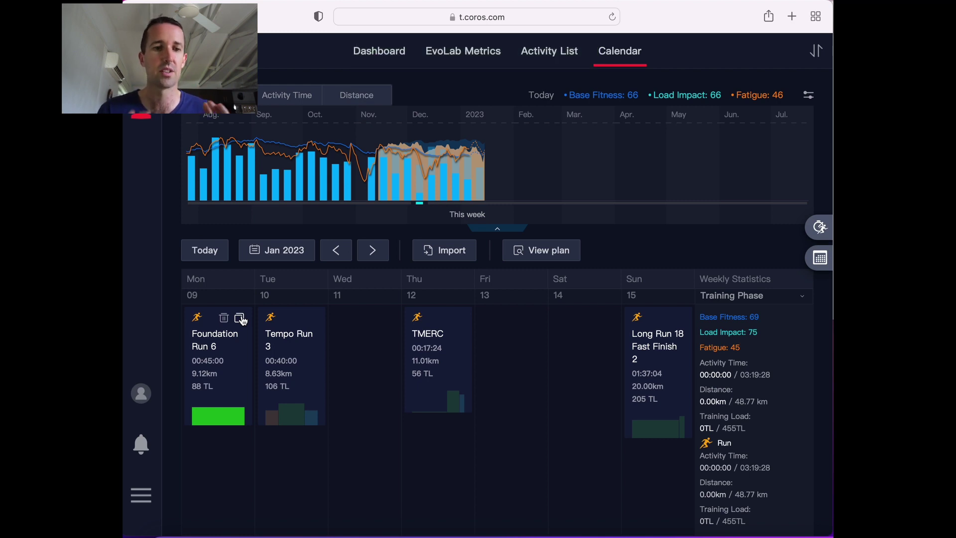
# Step: Copy Monday's Foundation Run 6 onto Wednesday 11 and Saturday 14
pyautogui.click(241, 318)
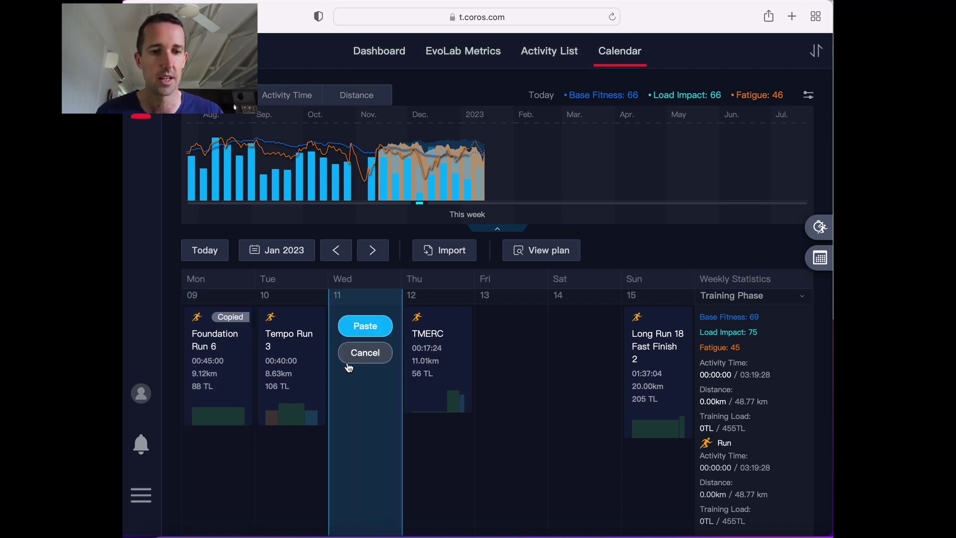
pyautogui.click(364, 331)
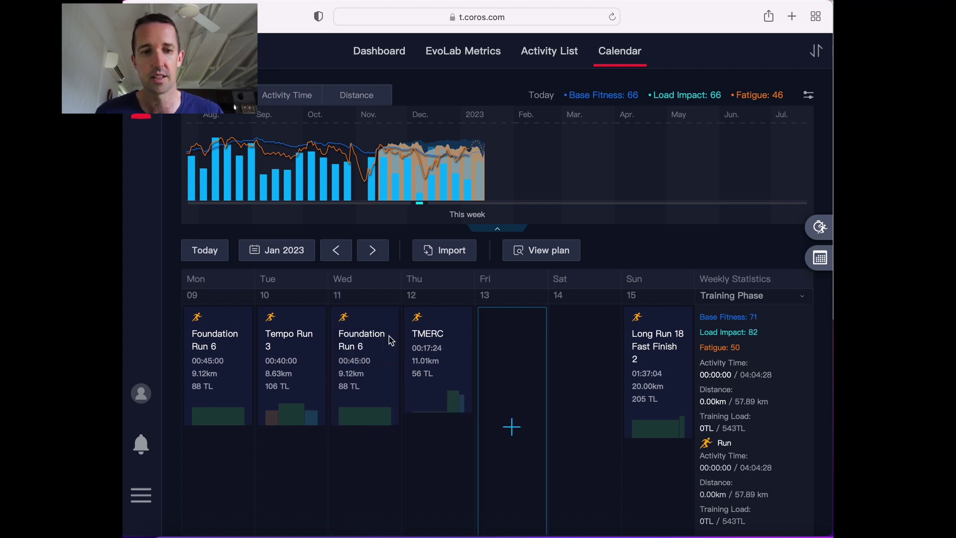
pyautogui.click(387, 319)
pyautogui.click(599, 329)
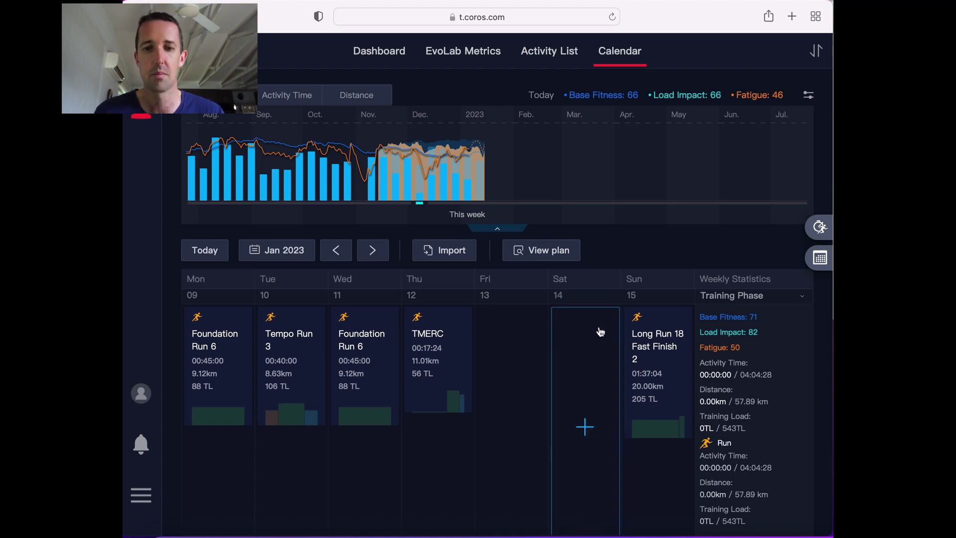
# Step: Schedule Recovery Run 6 from the workout library on Friday 13
pyautogui.click(820, 227)
pyautogui.click(744, 86)
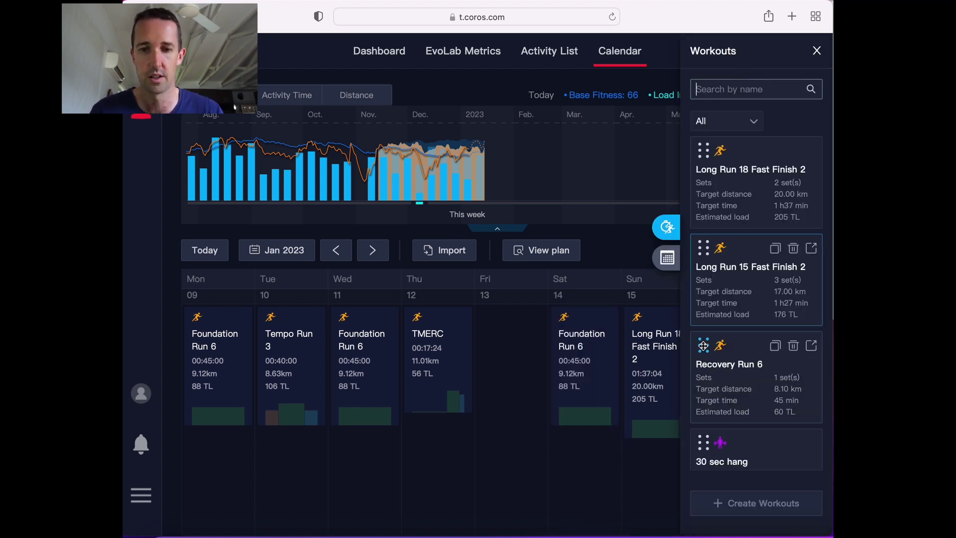
pyautogui.moveTo(703, 345); pyautogui.dragTo(488, 335)
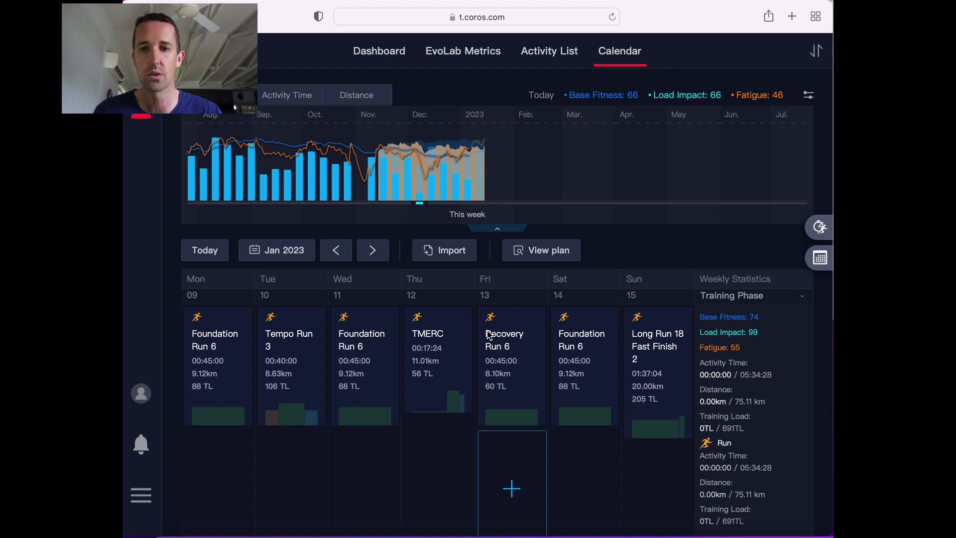
pyautogui.click(819, 227)
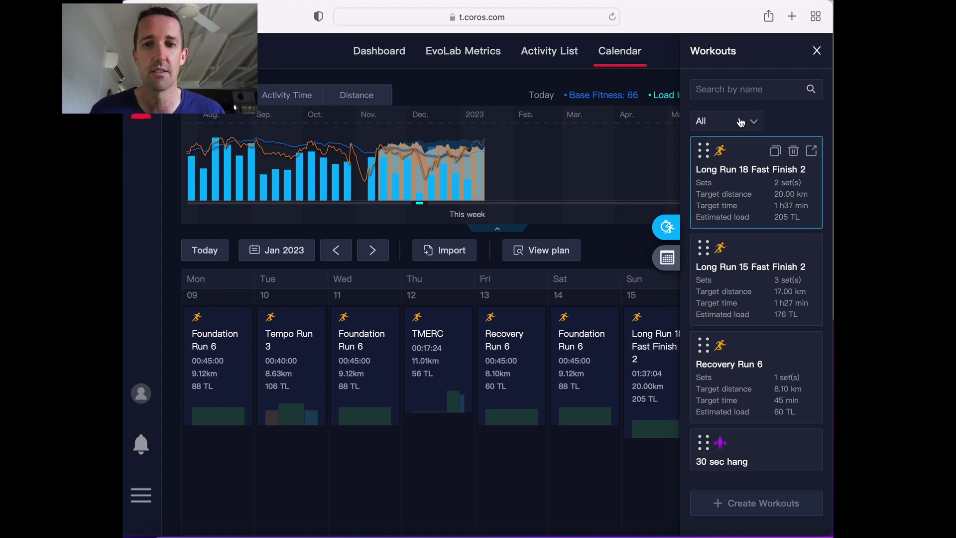
# Step: Place the 5-minute Strides workout on Saturday 14, then copy it to Monday 9
pyautogui.click(736, 90)
pyautogui.write('strides')
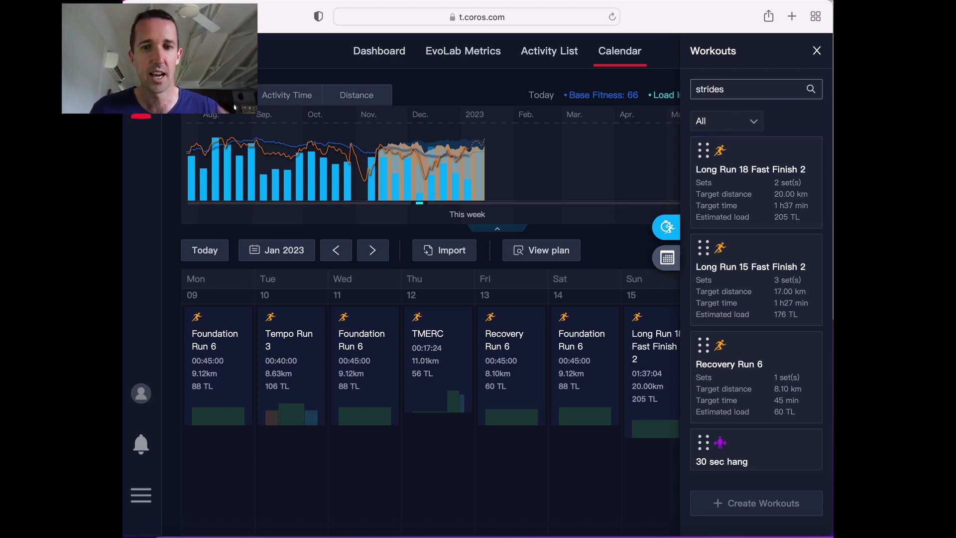
pyautogui.press('Return')
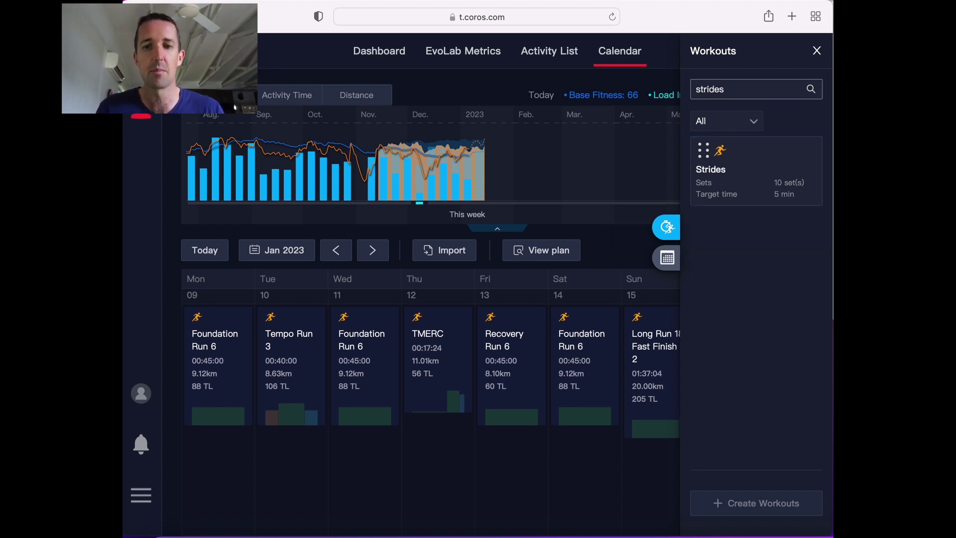
pyautogui.moveTo(707, 150)
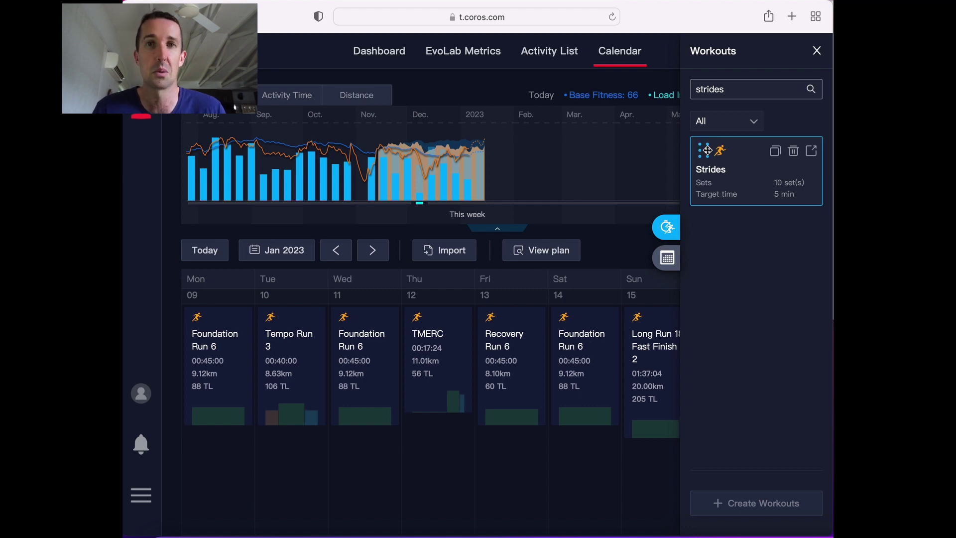
pyautogui.moveTo(706, 149); pyautogui.dragTo(578, 447)
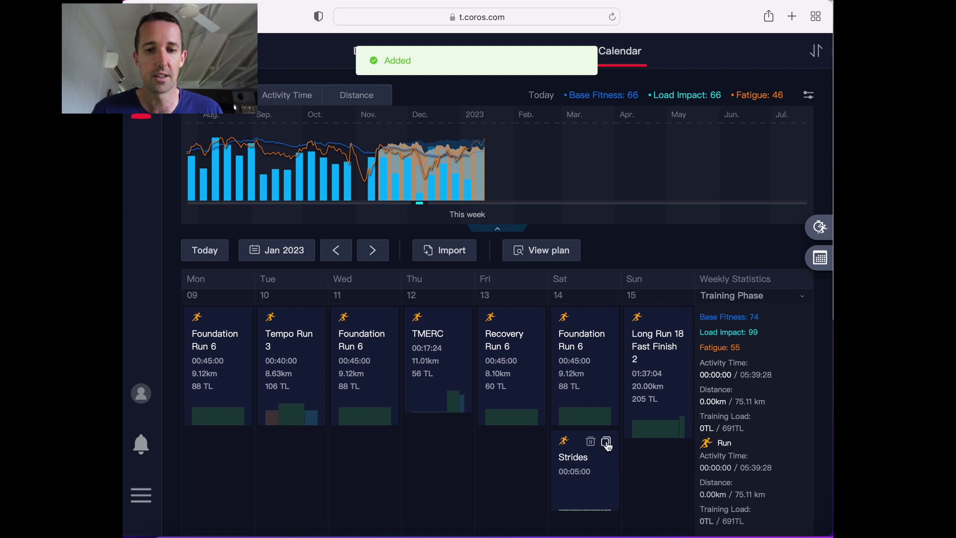
pyautogui.click(602, 441)
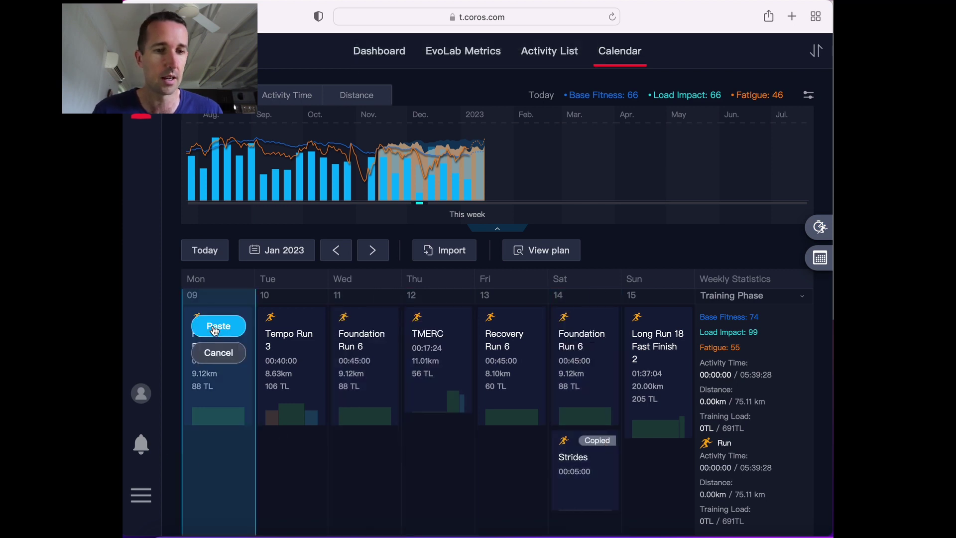
pyautogui.click(214, 327)
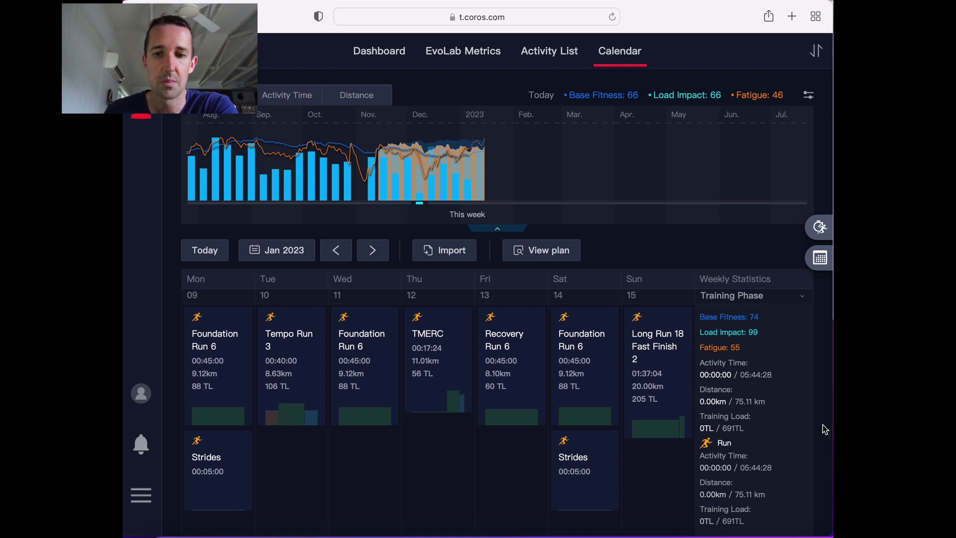
# Step: Scroll the calendar to the Jan 02–08 week showing 31.37 of 62.38 km completed
pyautogui.scroll(-2, 796, 418)
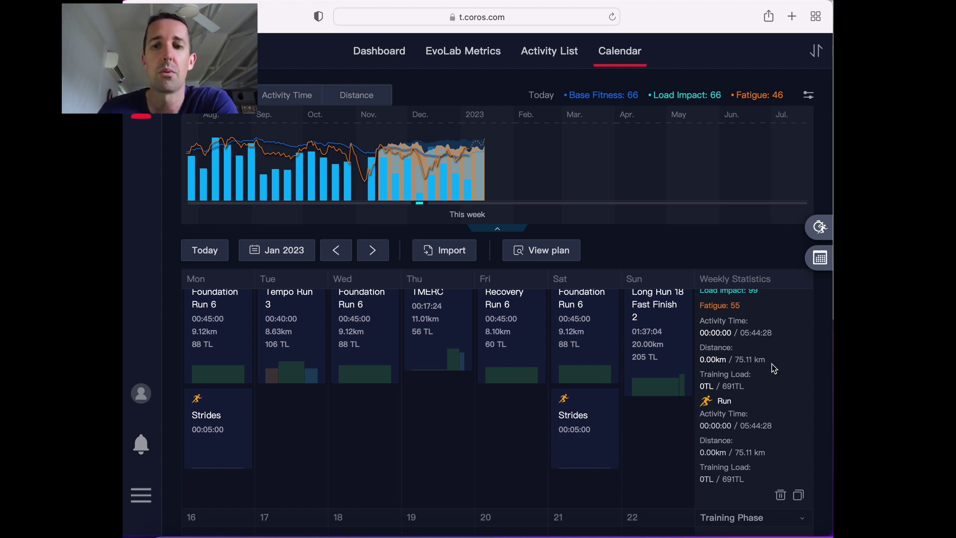
pyautogui.scroll(5, 773, 369)
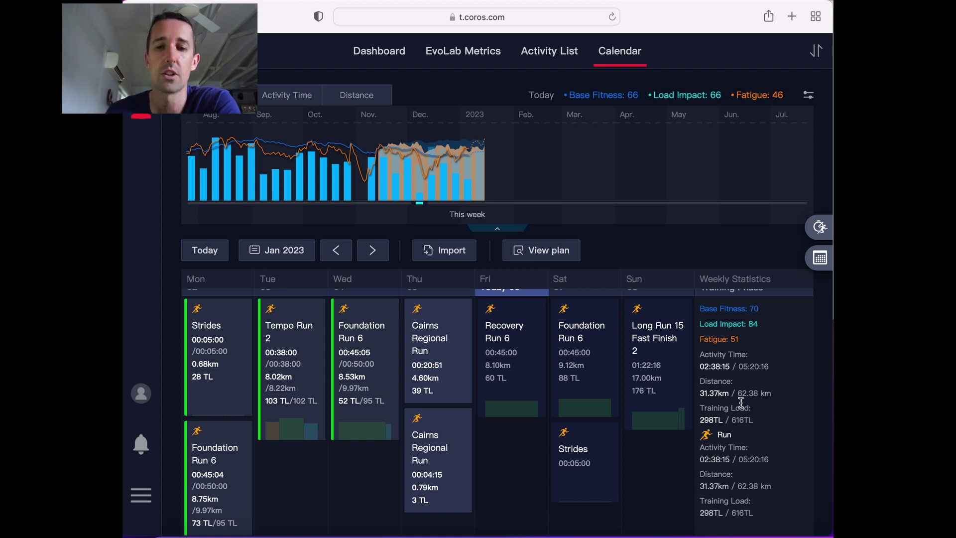
# Step: Scroll back to the Jan 09–15 week showing 75.11 km and 691 TL planned
pyautogui.scroll(-2, 741, 402)
pyautogui.scroll(3, 737, 401)
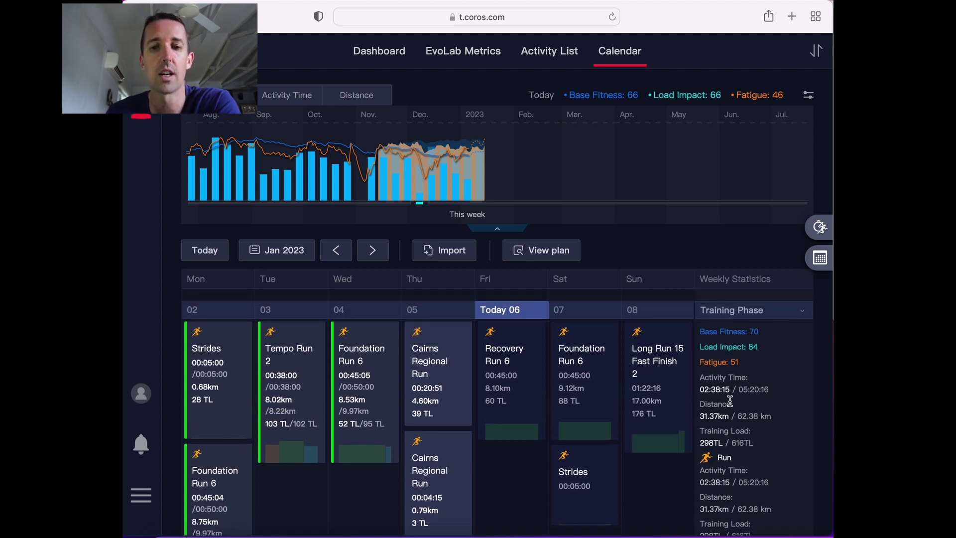
pyautogui.scroll(-3, 730, 400)
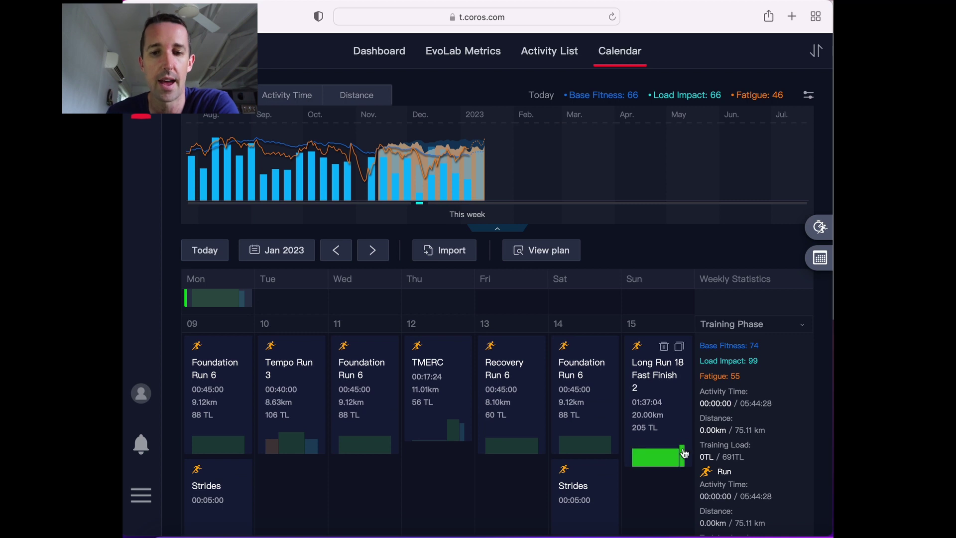